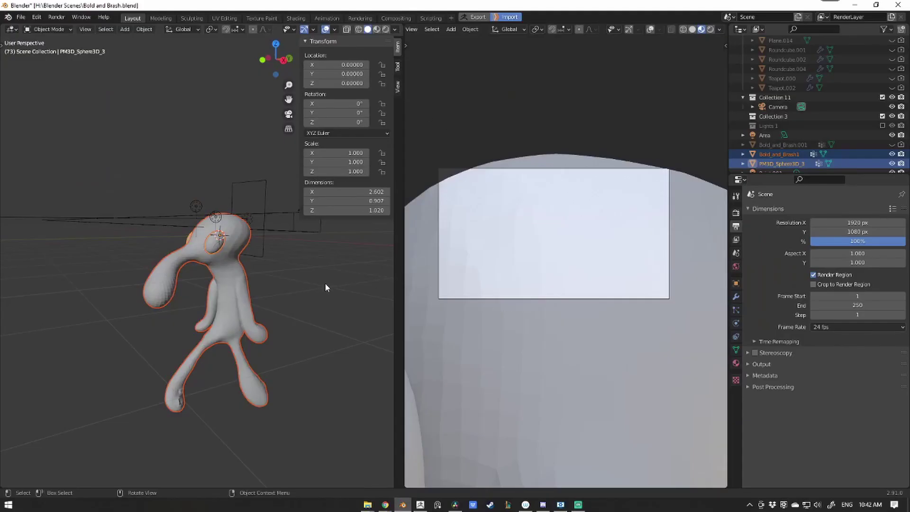
- Scale the character down to 0.172 and move it to a new position
middle_drag(325, 288, 383, 292)
key(s)
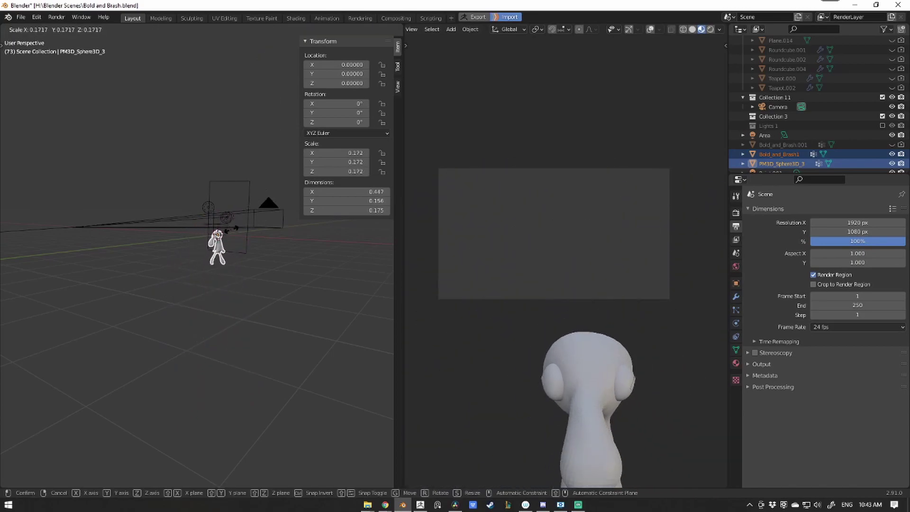
click(224, 243)
key(g)
click(503, 140)
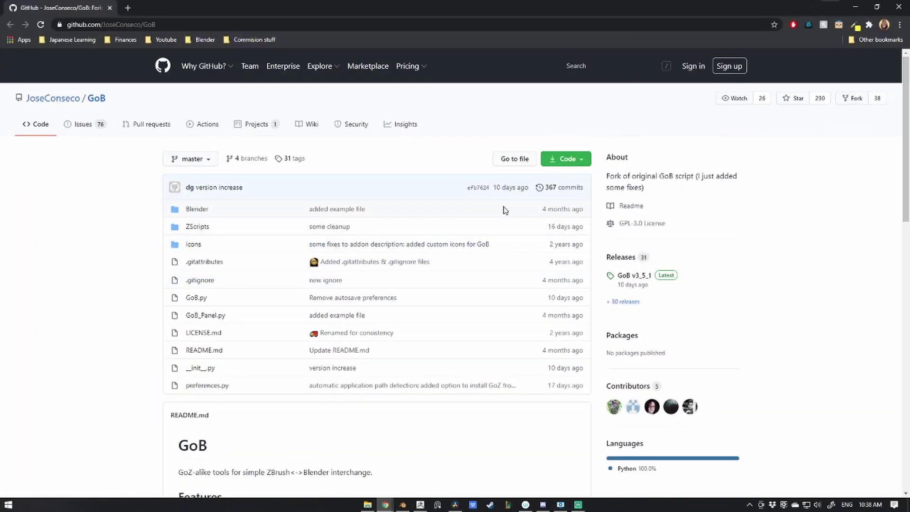
- Download the GoB repository from GitHub as a ZIP and open the download
click(581, 162)
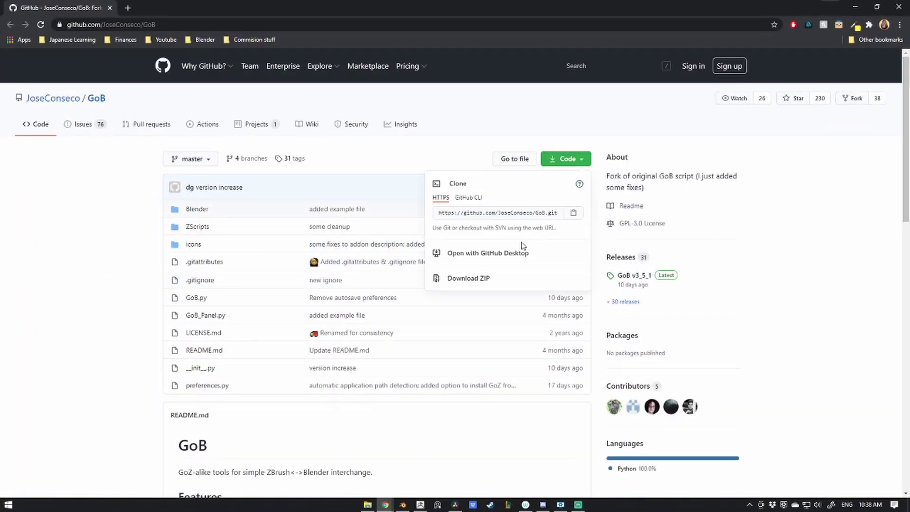
click(458, 279)
click(72, 488)
- Extract the GoB-master ZIP to its suggested folder and open the extracted folder
double_click(280, 13)
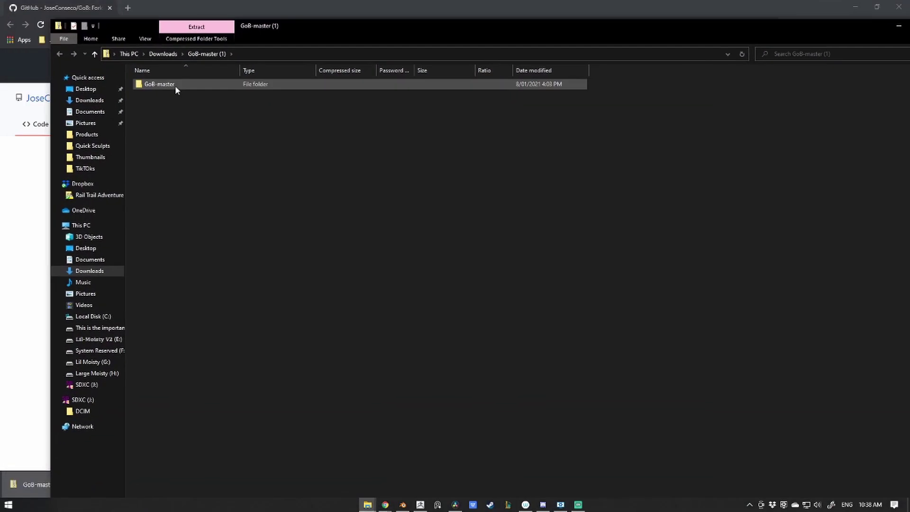
right_click(175, 85)
click(140, 166)
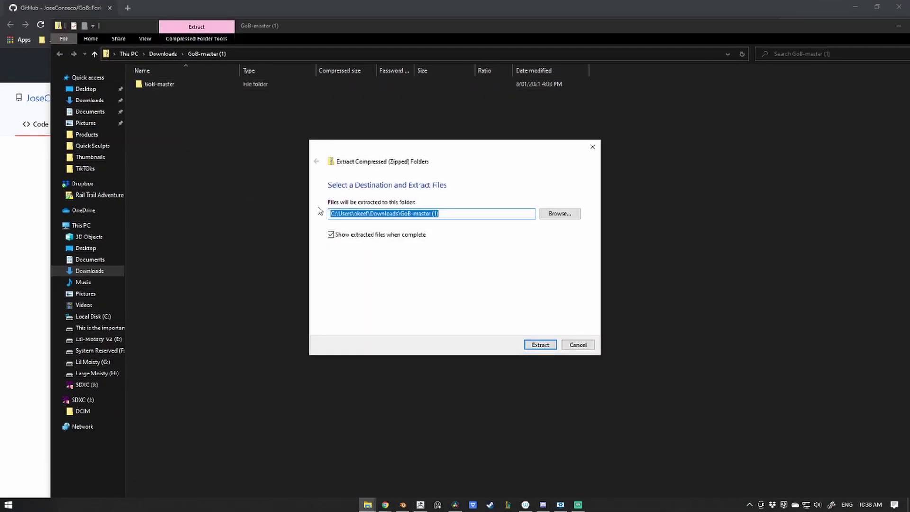
key(Return)
double_click(128, 61)
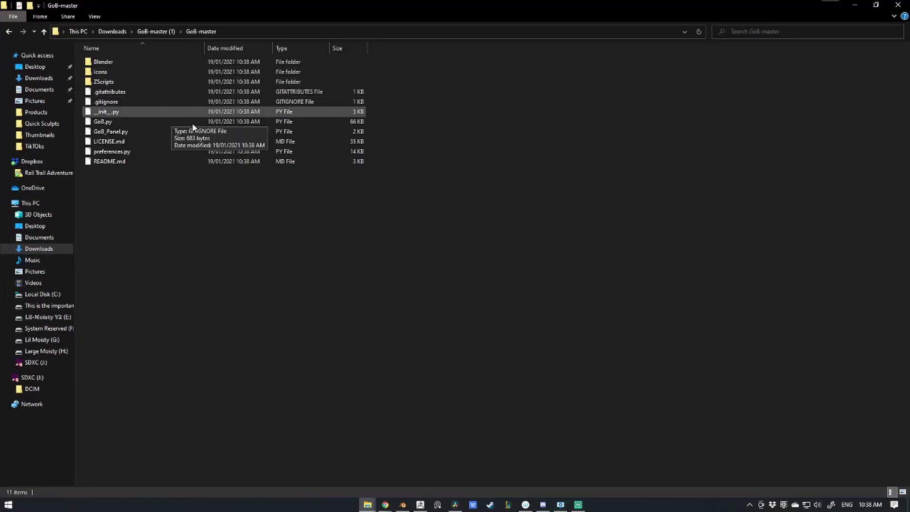
double_click(246, 6)
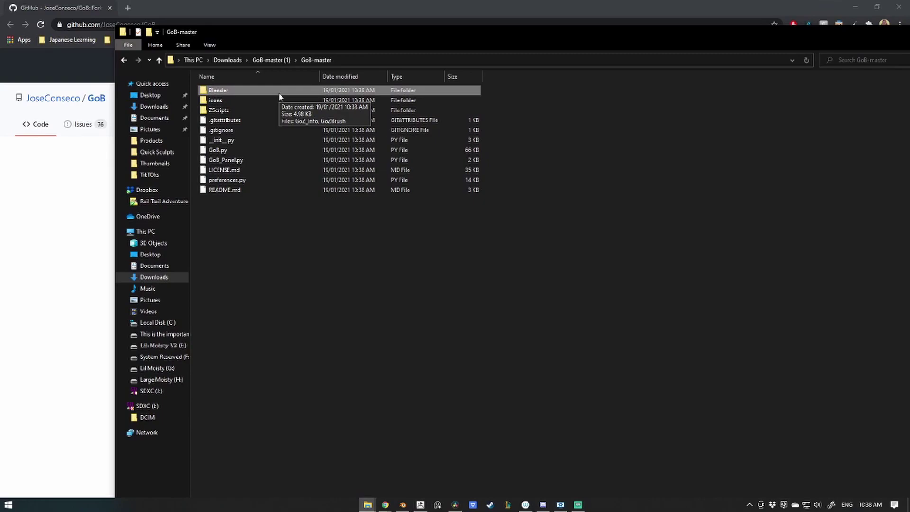
- Copy the Blender folder and browse to C:\Users\Public\Pixologic\GoZApps
right_click(272, 91)
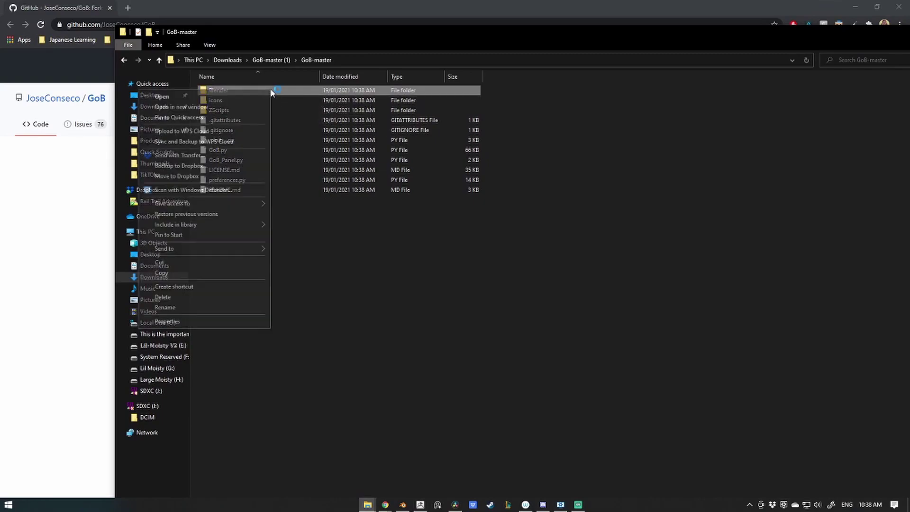
click(176, 272)
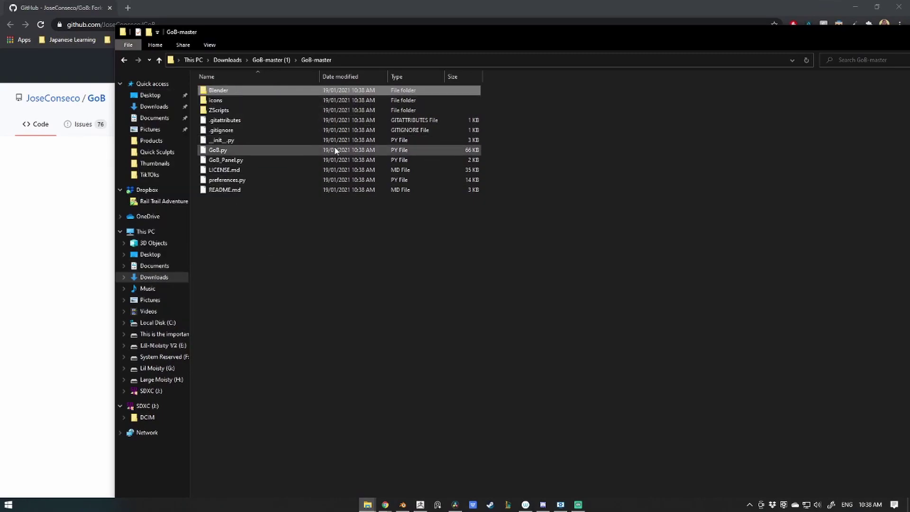
click(146, 231)
double_click(279, 162)
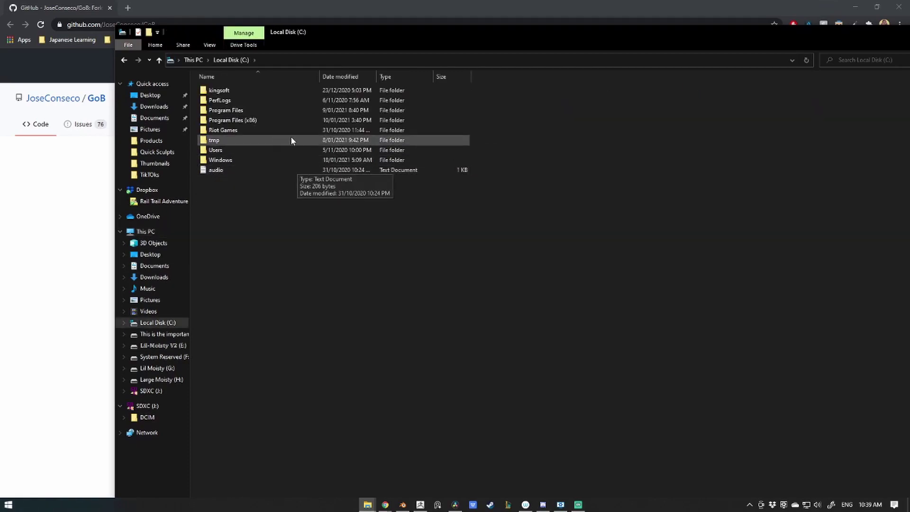
double_click(236, 151)
double_click(221, 101)
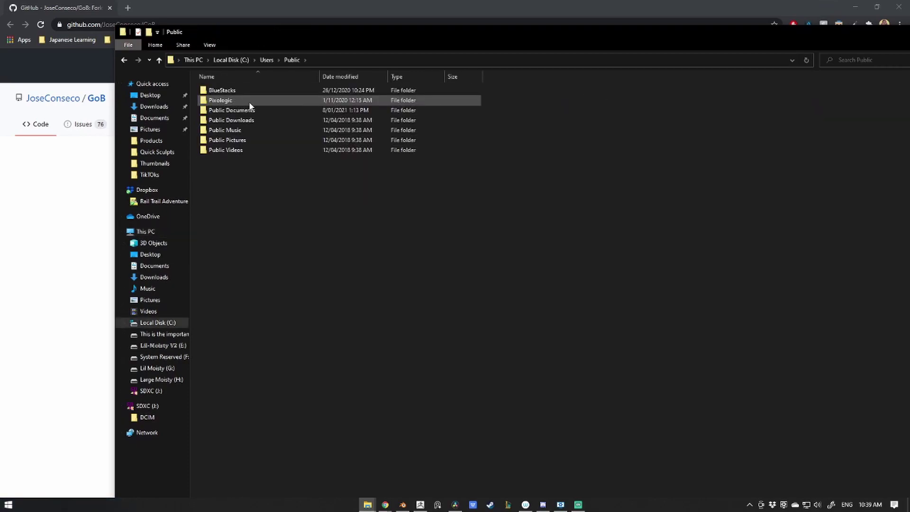
double_click(248, 101)
double_click(232, 91)
- Paste the Blender folder into GoZApps, replacing the existing same-named files
right_click(305, 188)
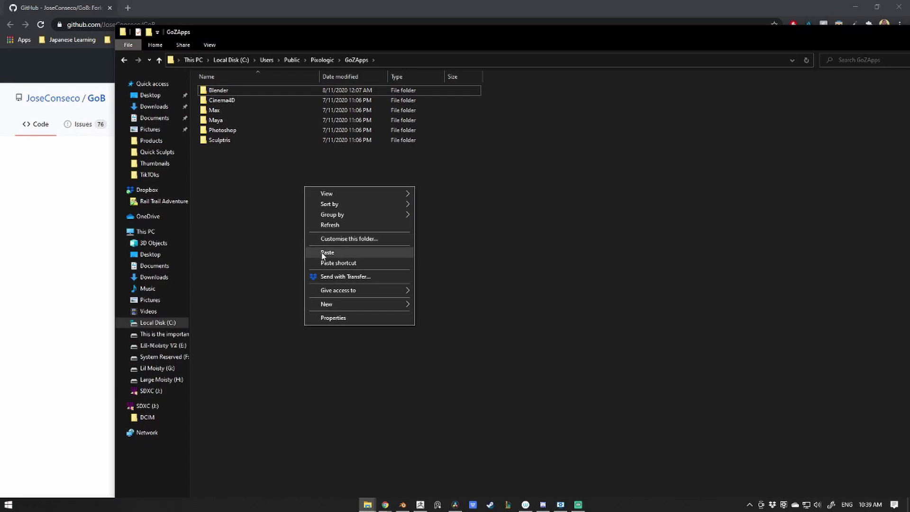
click(340, 252)
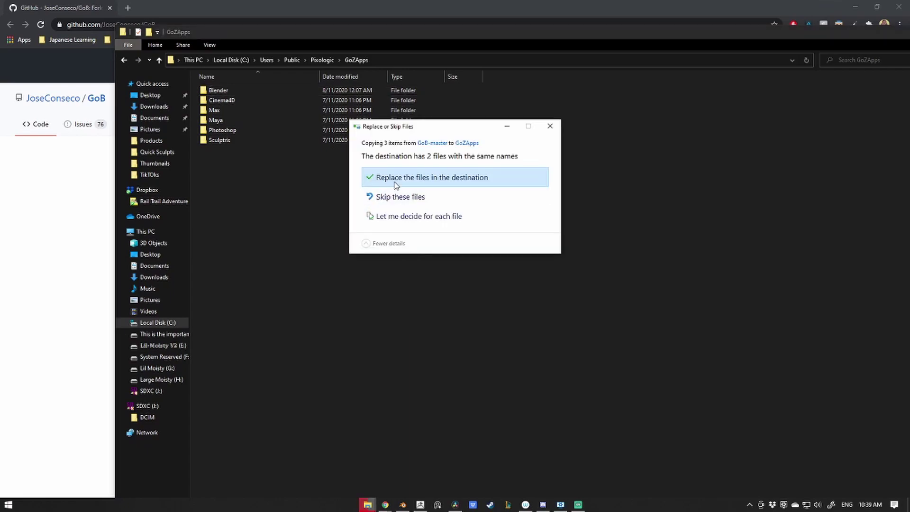
click(511, 184)
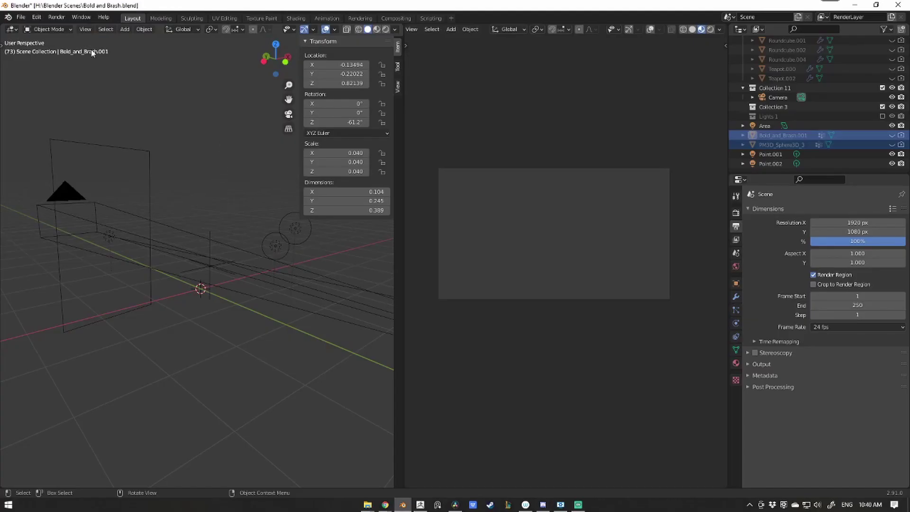
click(34, 17)
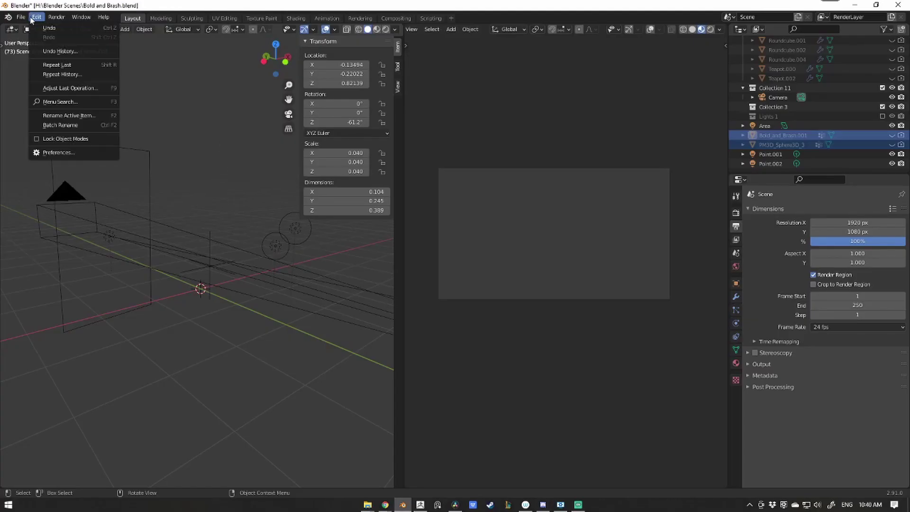
- Install GoB.py from C:\Users\Public\Pixologic\GoZApps\Blender as a Blender add-on
click(61, 151)
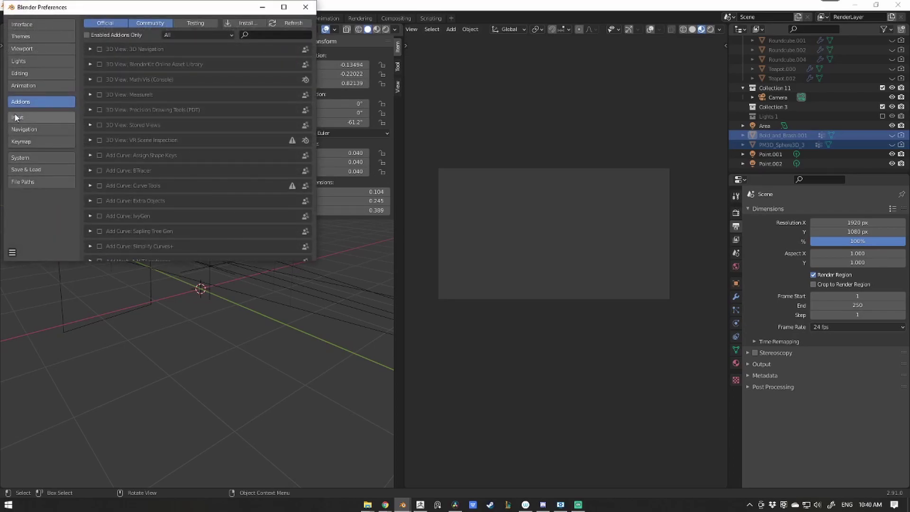
click(244, 23)
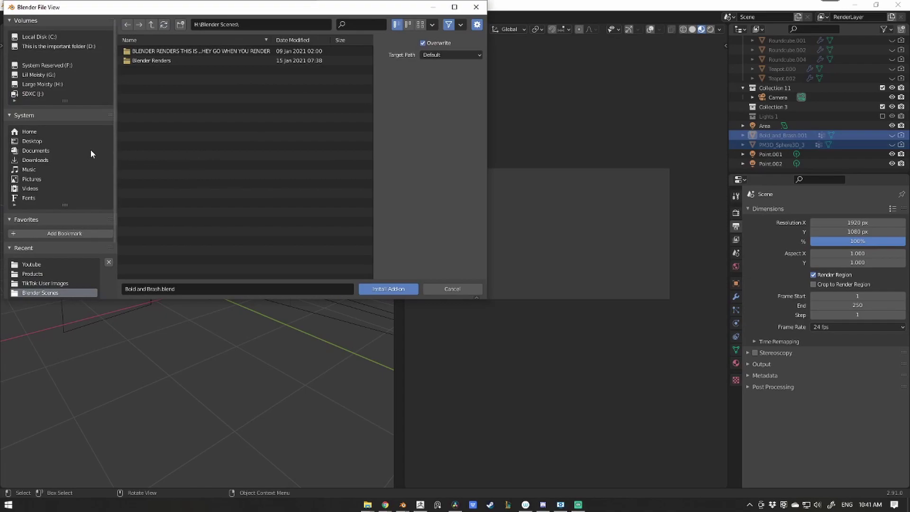
click(39, 37)
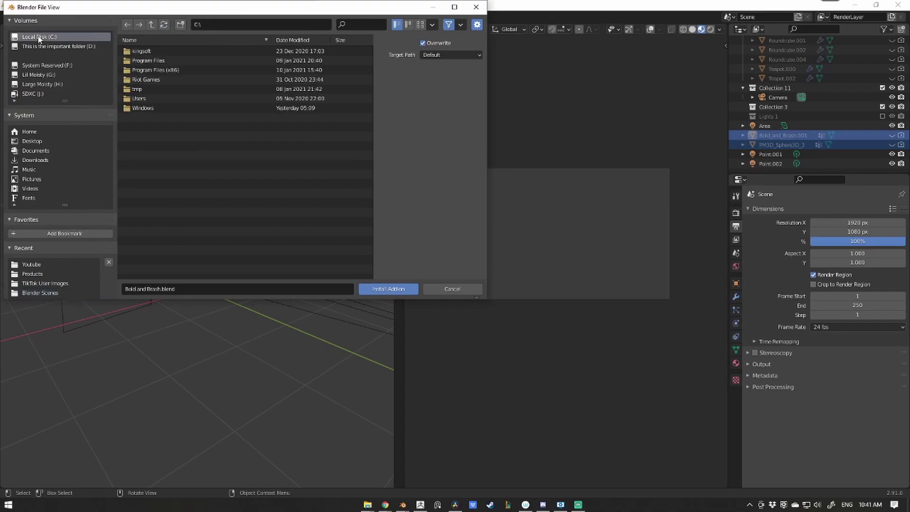
double_click(142, 98)
double_click(144, 59)
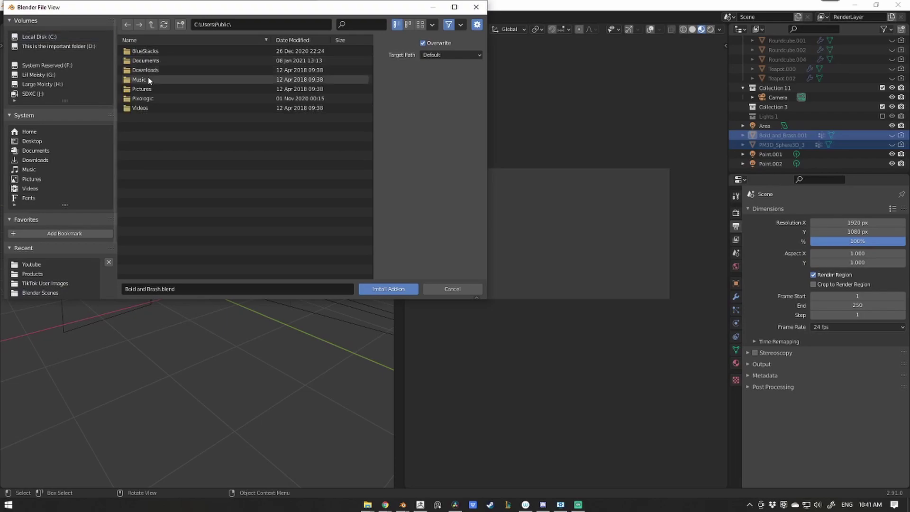
double_click(153, 89)
double_click(143, 51)
double_click(152, 52)
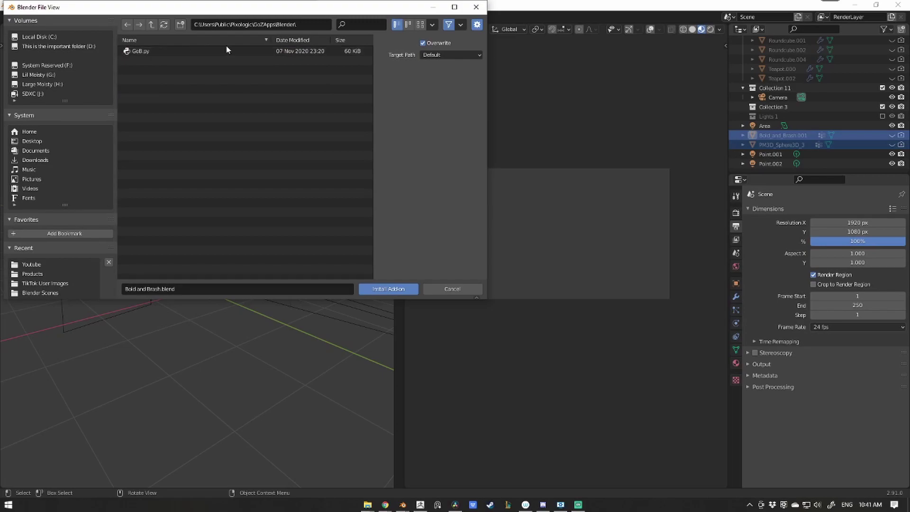
click(141, 51)
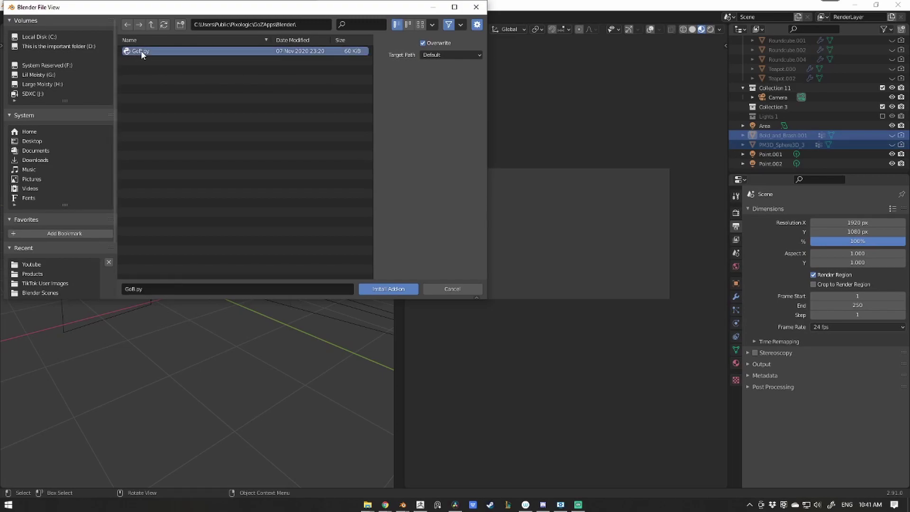
click(374, 288)
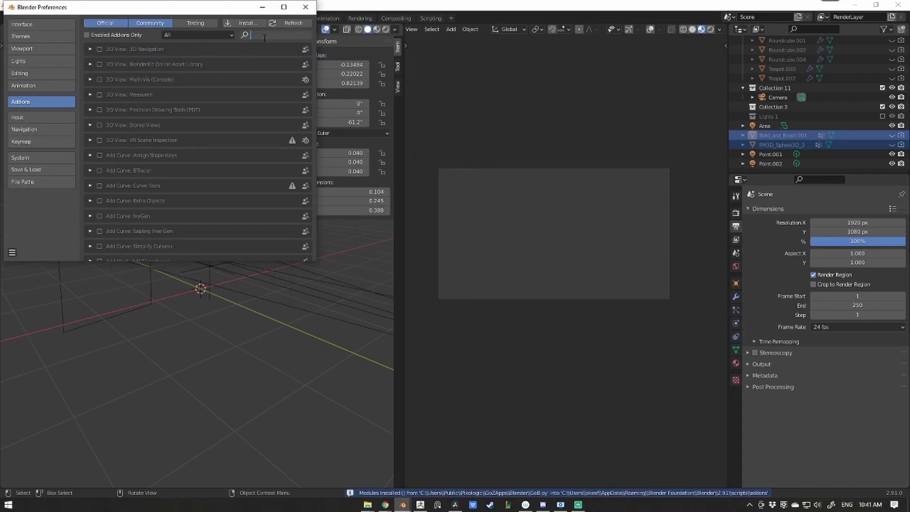
- Search the add-ons for 'gob' and enable Import-Export: GoB
text(gob)
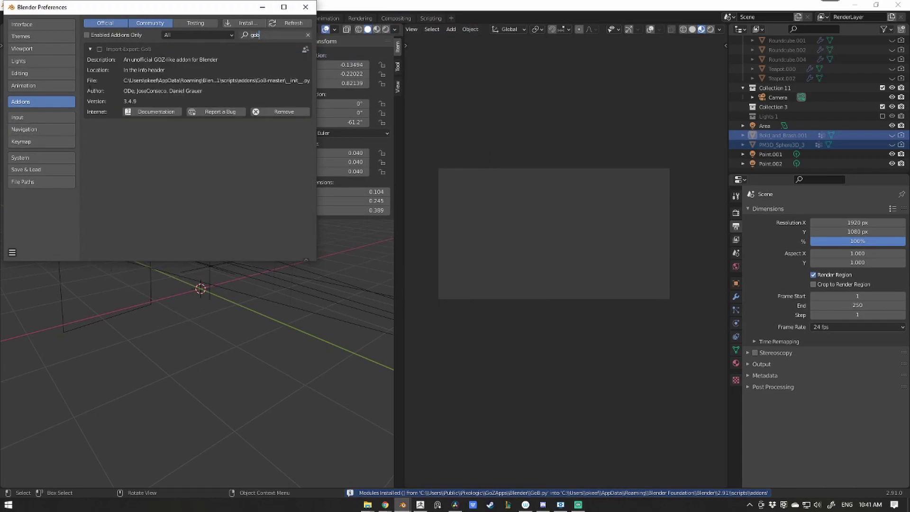
click(99, 49)
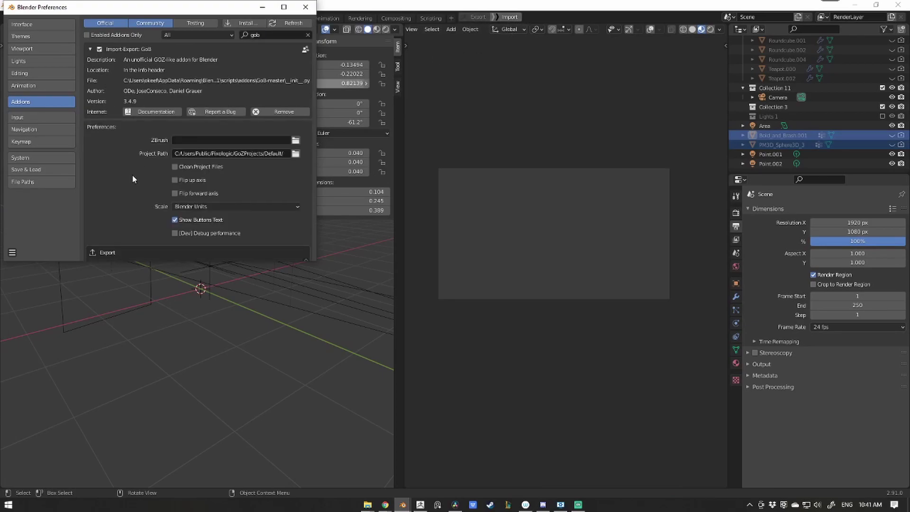
scroll(131, 175, down, 1)
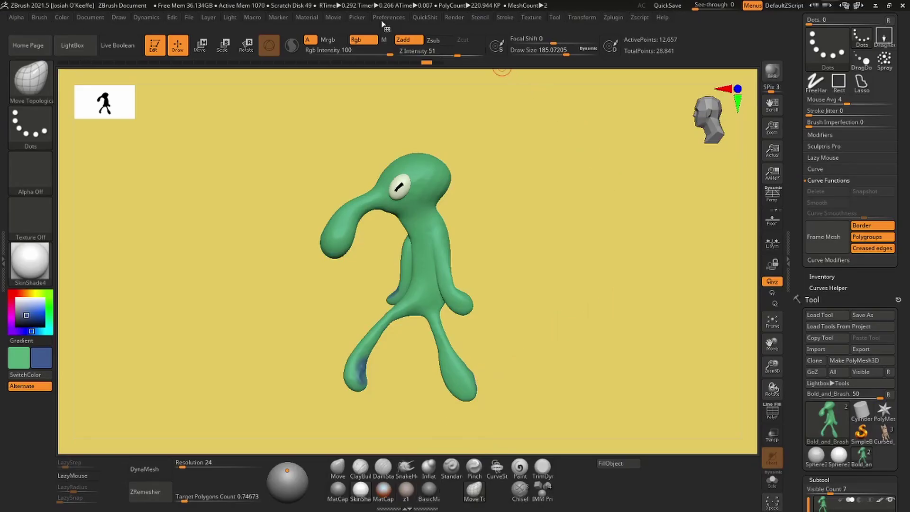
- In ZBrush preferences, browse GoZ's Blender path to the Blender folder on Large Moisty (H:)
click(387, 17)
scroll(462, 325, down, 5)
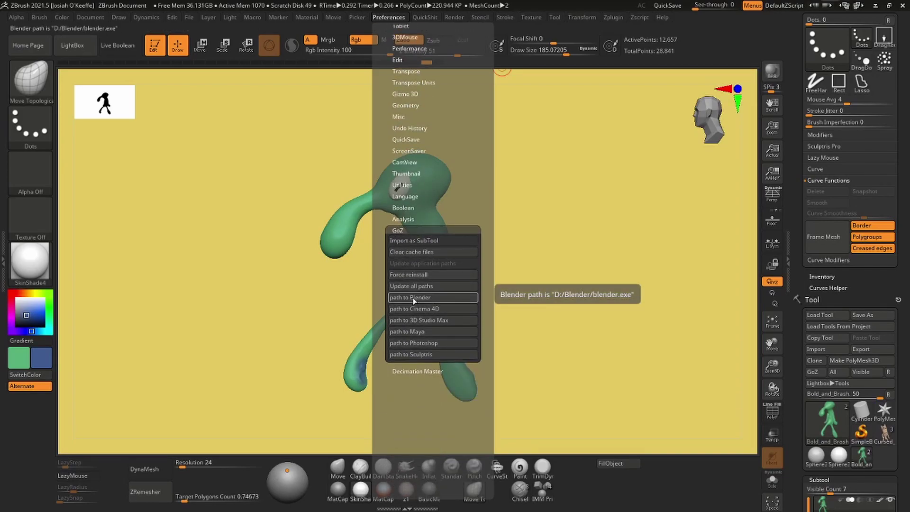
click(426, 300)
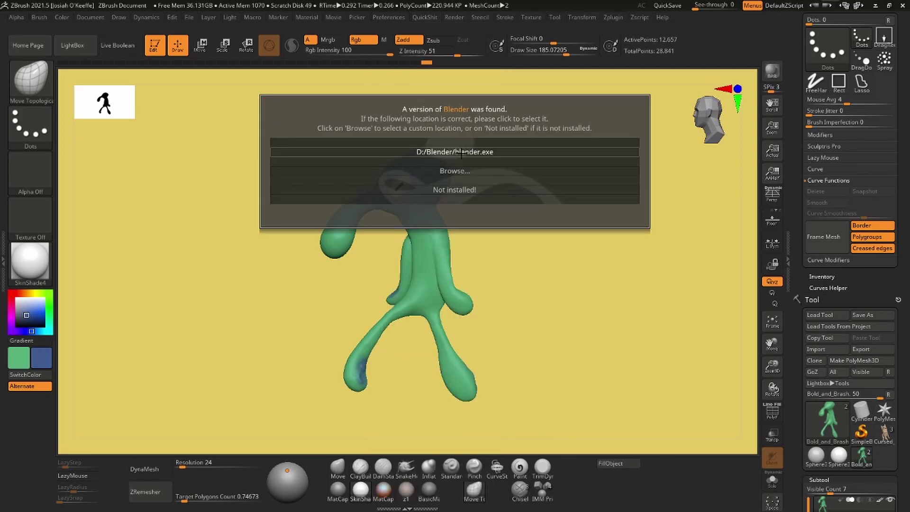
click(393, 171)
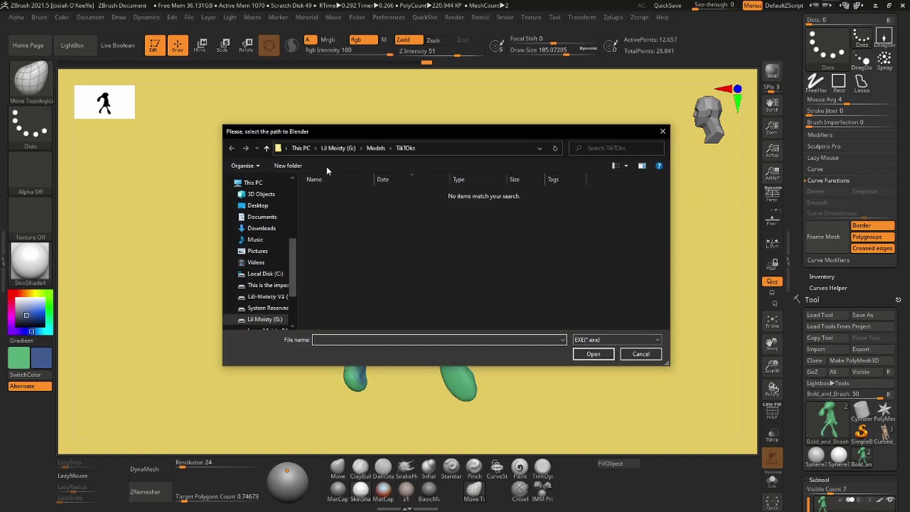
click(302, 148)
double_click(342, 311)
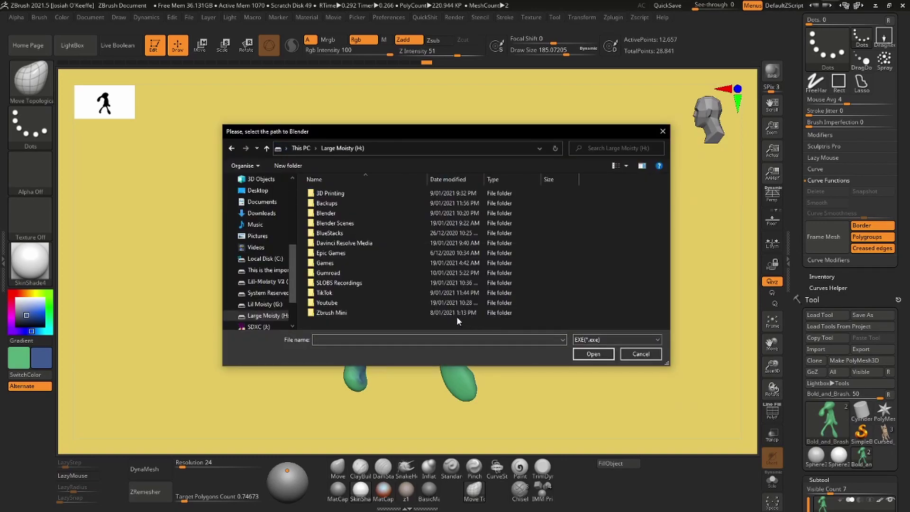
double_click(327, 214)
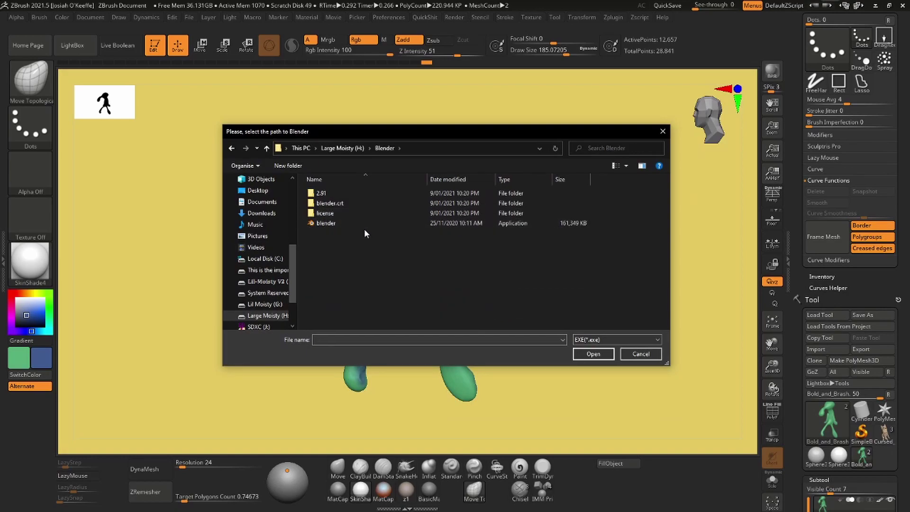
- Set the blender application as GoZ's path and review GoB's Export and Import options
click(348, 224)
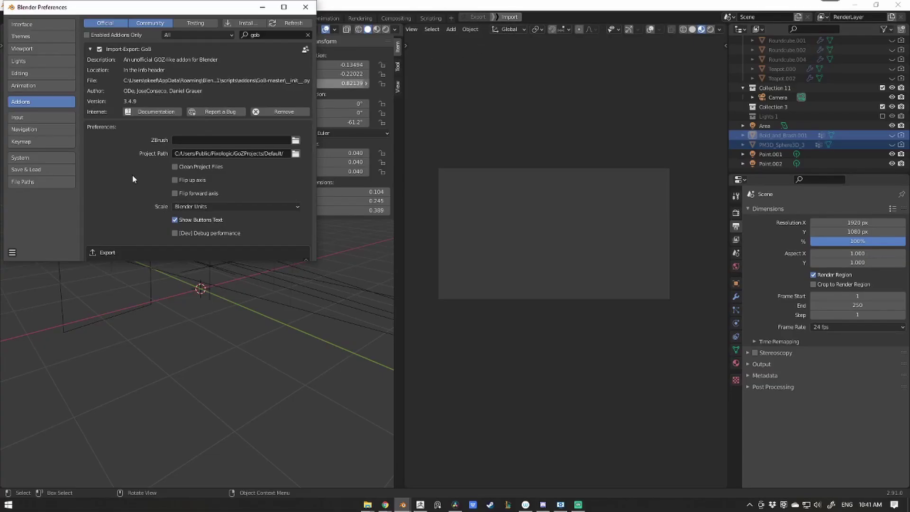
scroll(131, 175, down, 1)
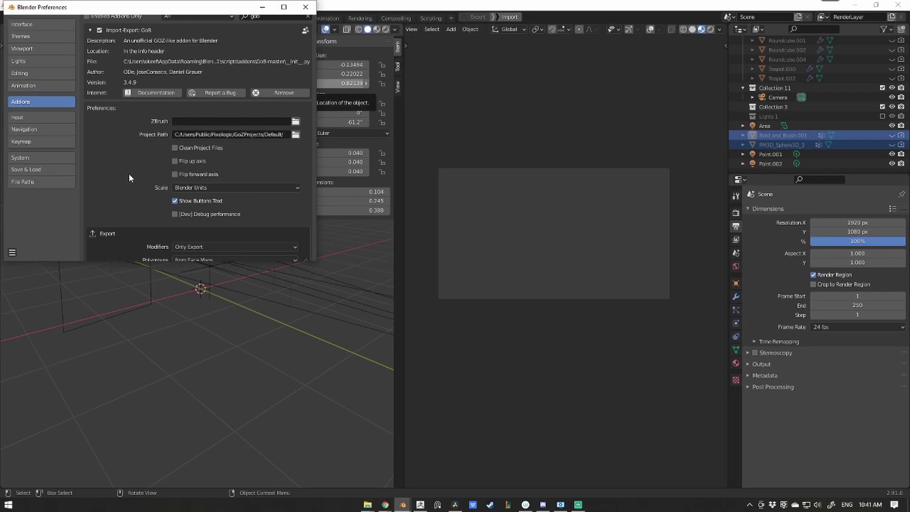
scroll(129, 174, down, 4)
scroll(136, 133, down, 5)
scroll(135, 130, down, 1)
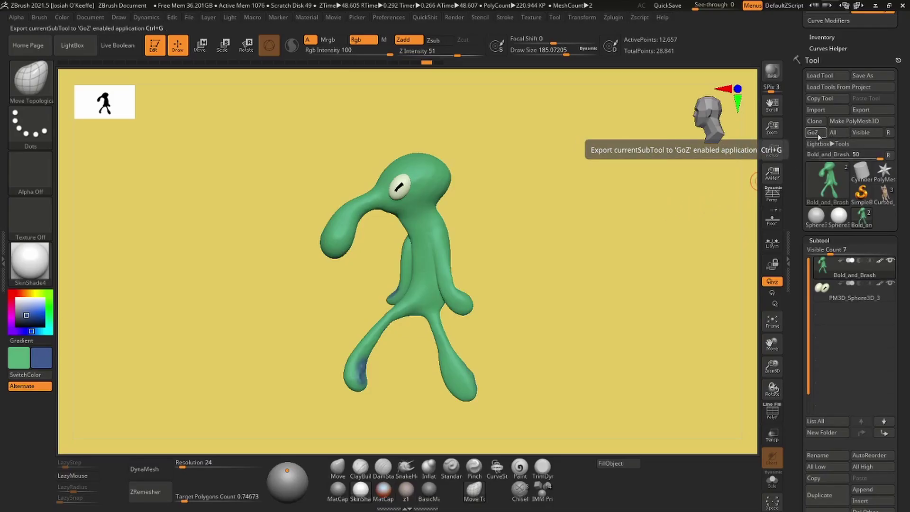
- Reselect the Bold_and_Brash subtool and export all subtools with GoZ All
click(825, 287)
click(825, 274)
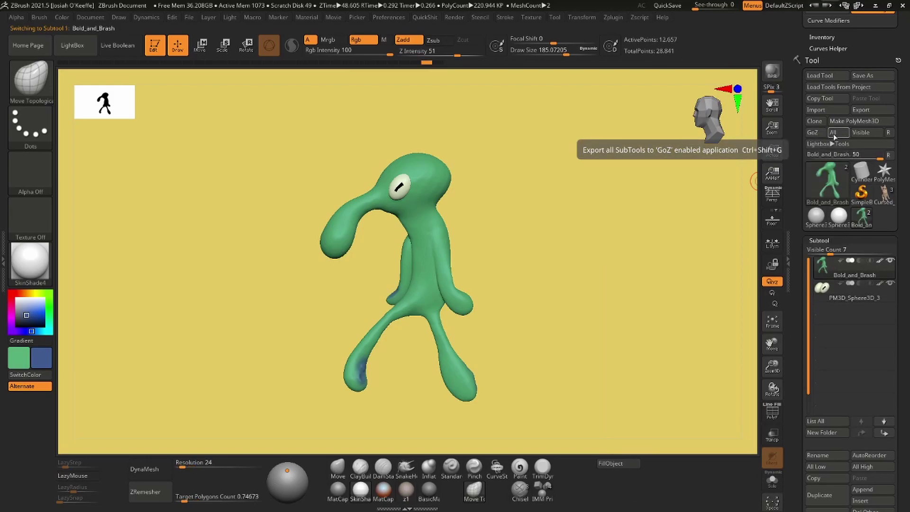
click(834, 133)
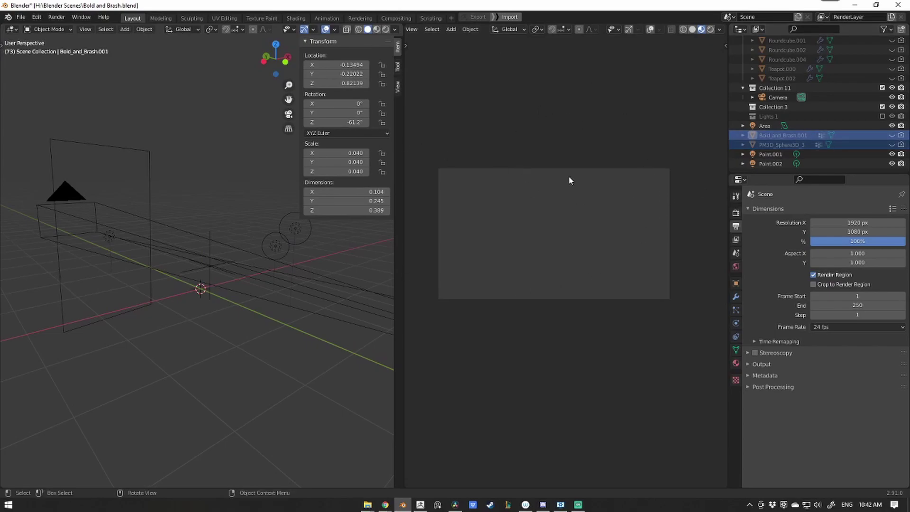
- Import the Bold_and_Brash1 mesh via GoB Import and orbit around it, checking ZBrush
click(500, 17)
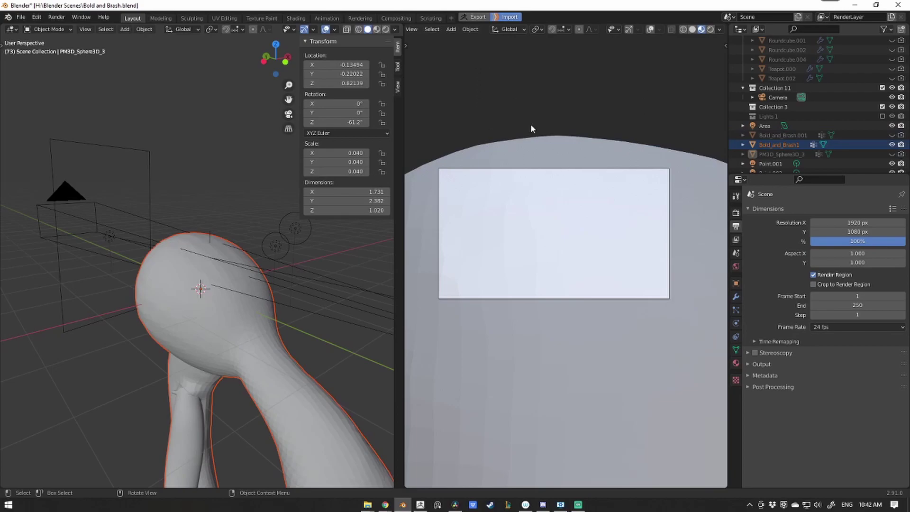
middle_drag(268, 235, 187, 295)
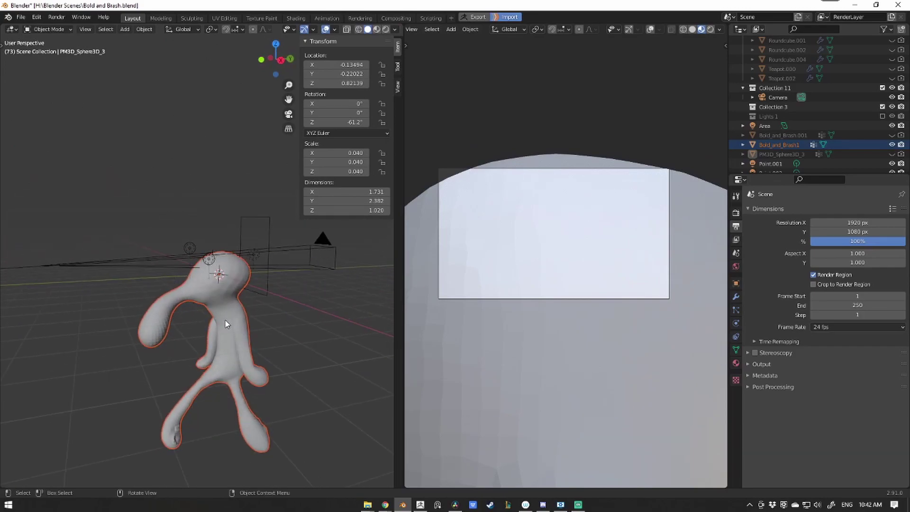
key(alt+Tab)
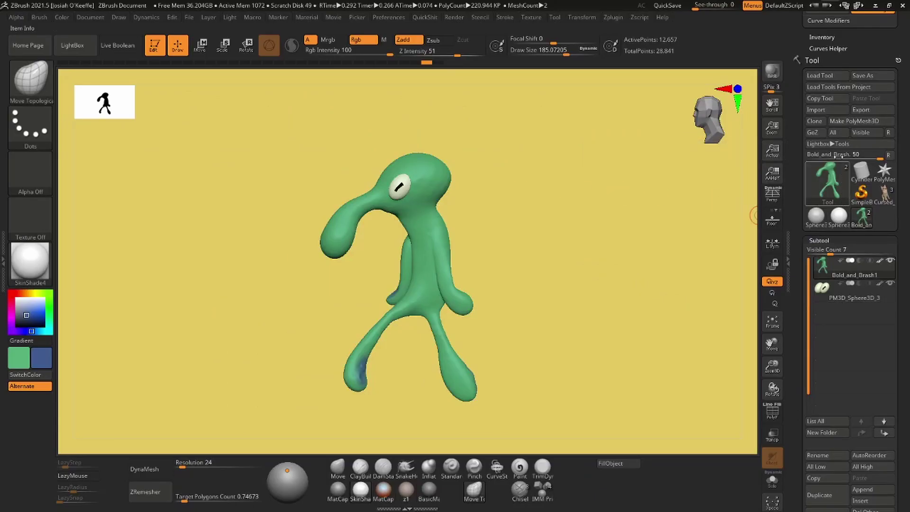
key(alt+Tab)
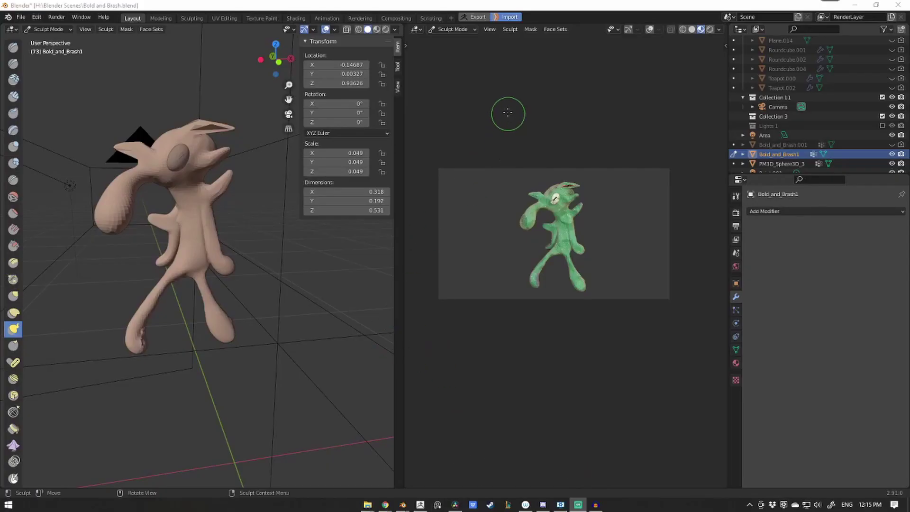
- Point GoB's export at ZBrush.exe in G:\Zbrush
click(468, 16)
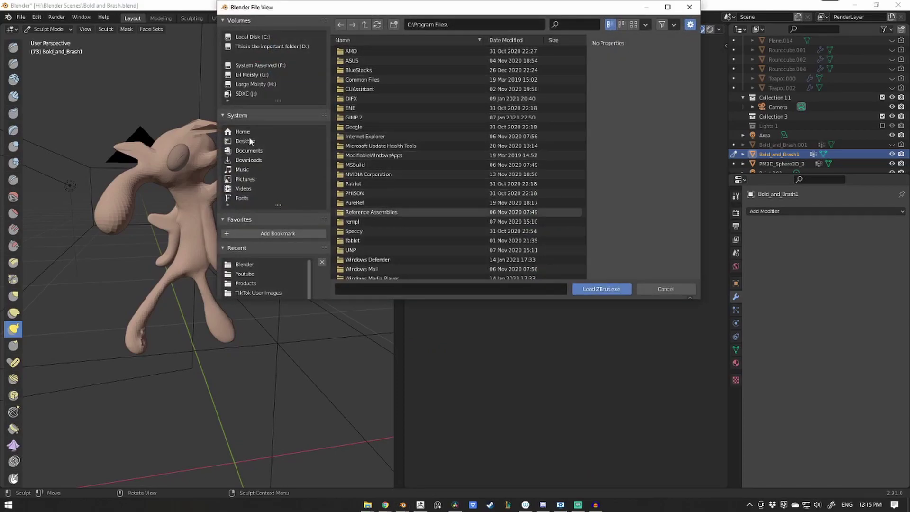
click(251, 74)
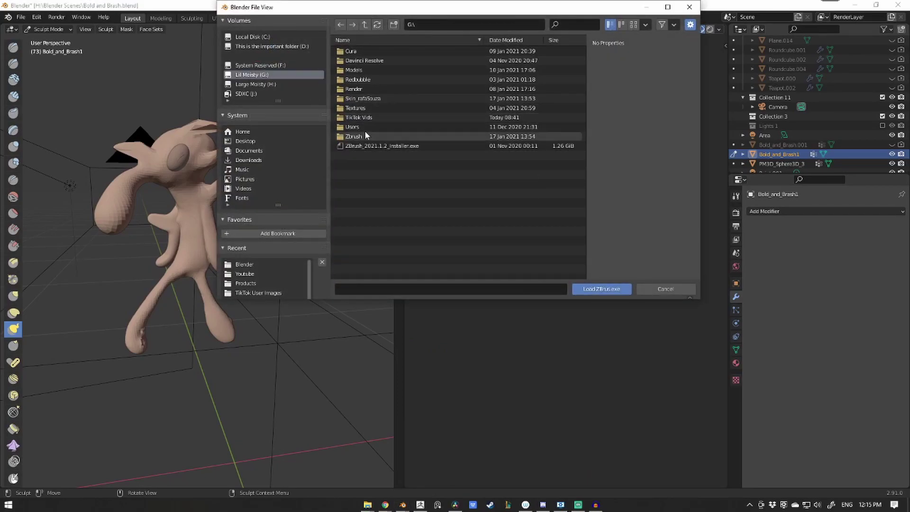
click(357, 136)
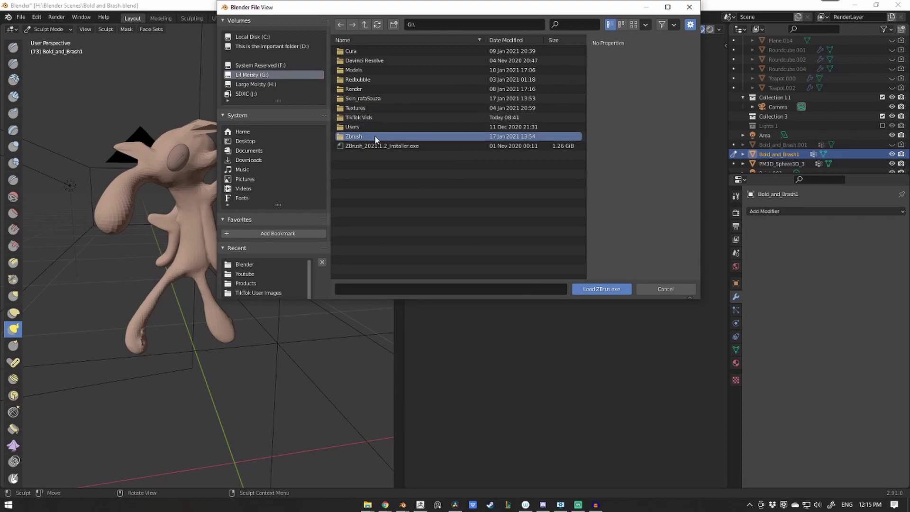
double_click(375, 136)
scroll(394, 190, down, 5)
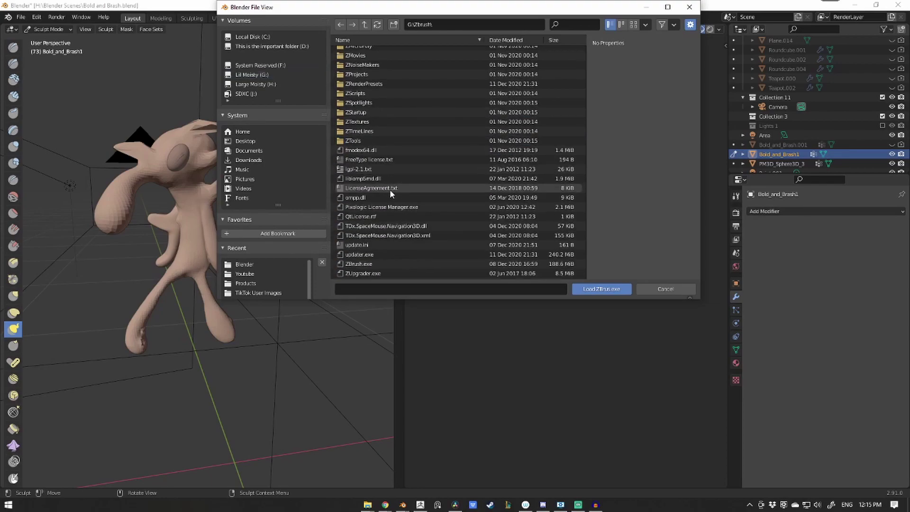
click(375, 264)
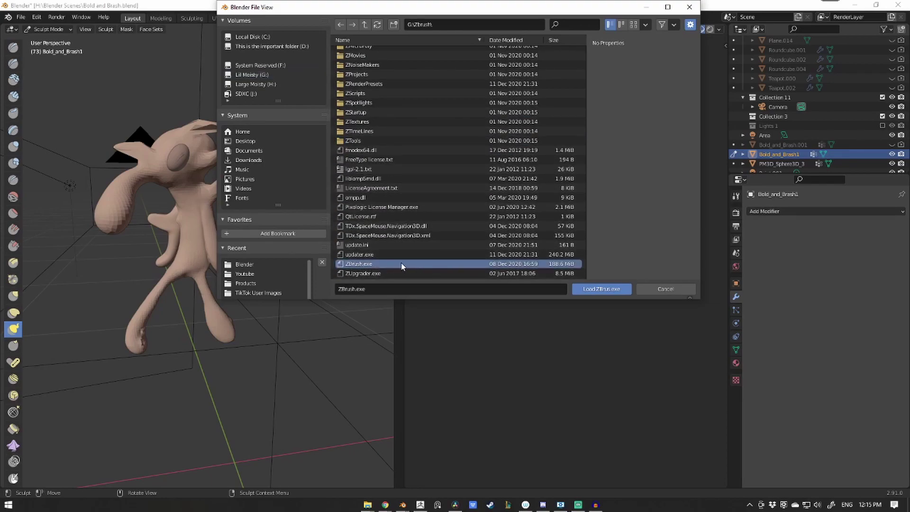
click(599, 290)
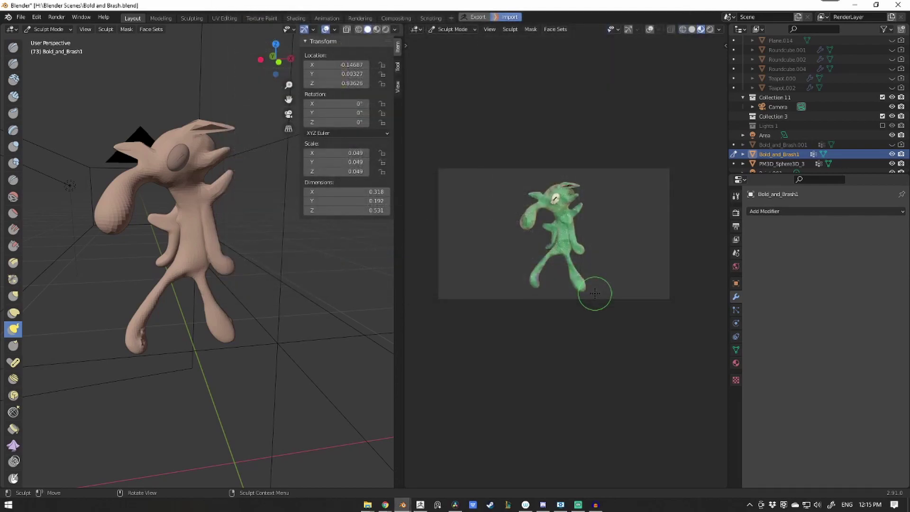
- Add the eye sphere to the selection and export both objects to ZBrush
ctrl+click(777, 162)
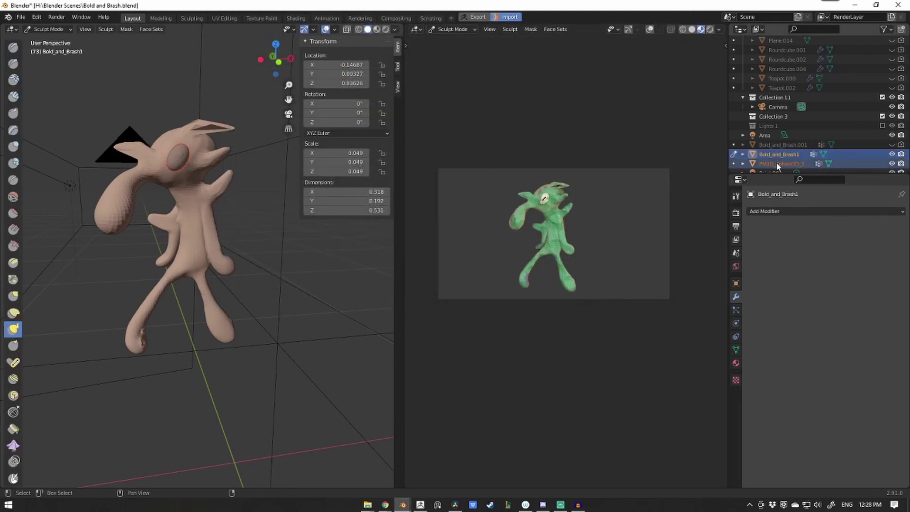
click(468, 17)
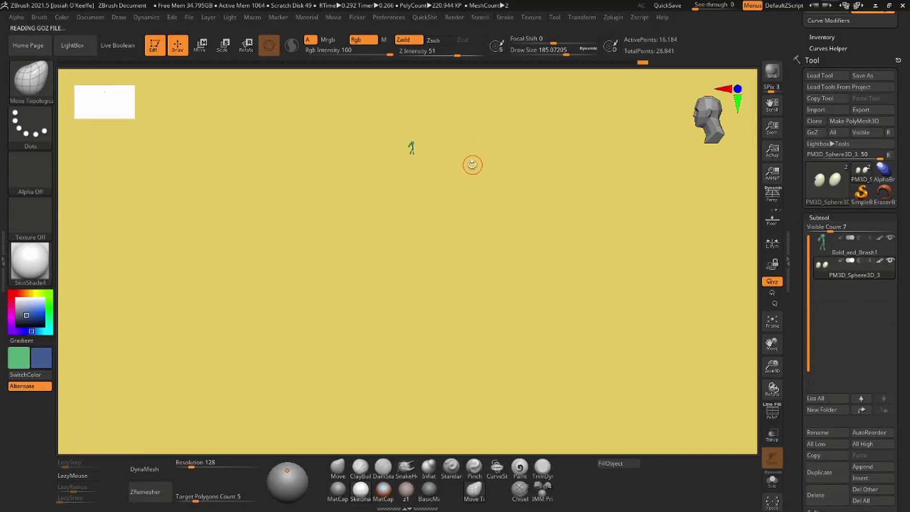
drag(545, 209, 581, 214)
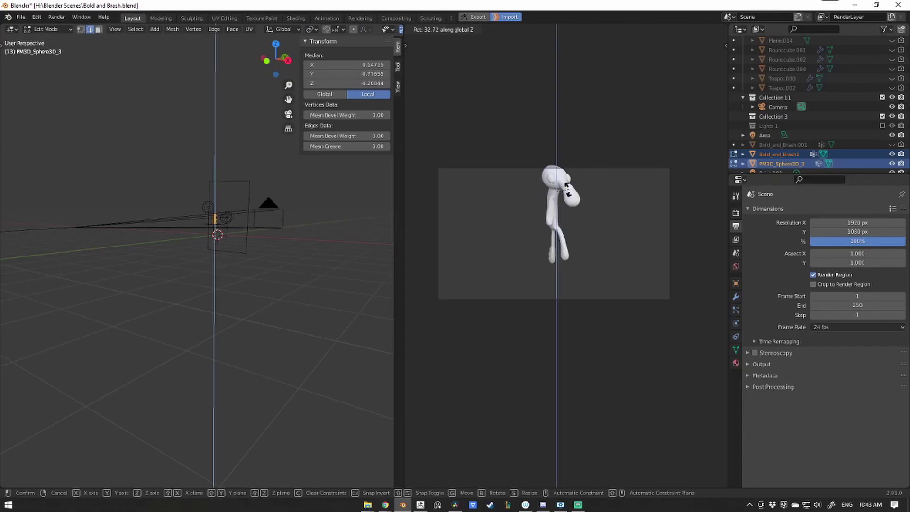
- Turn the figure about the Z axis, lower it in the frame, then rotate it about Z again
drag(569, 192, 613, 199)
click(613, 199)
key(g)
click(550, 223)
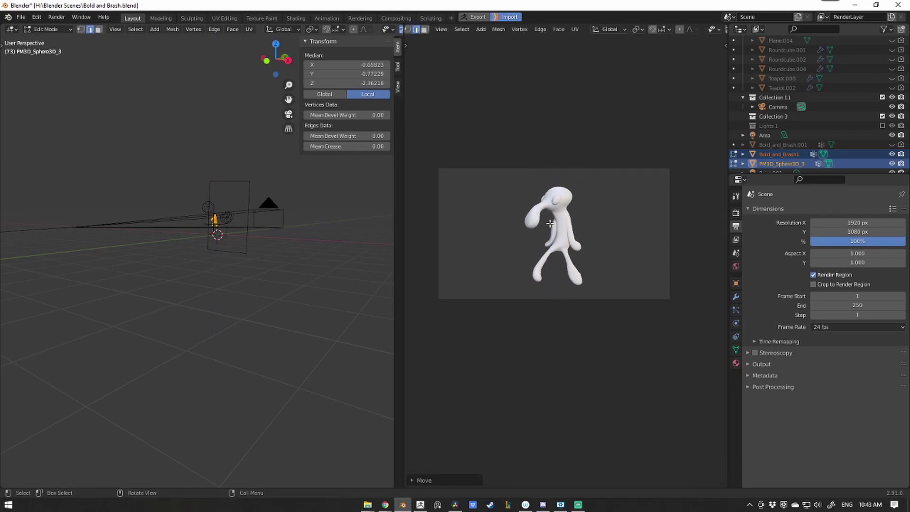
key(r)
key(z)
click(594, 207)
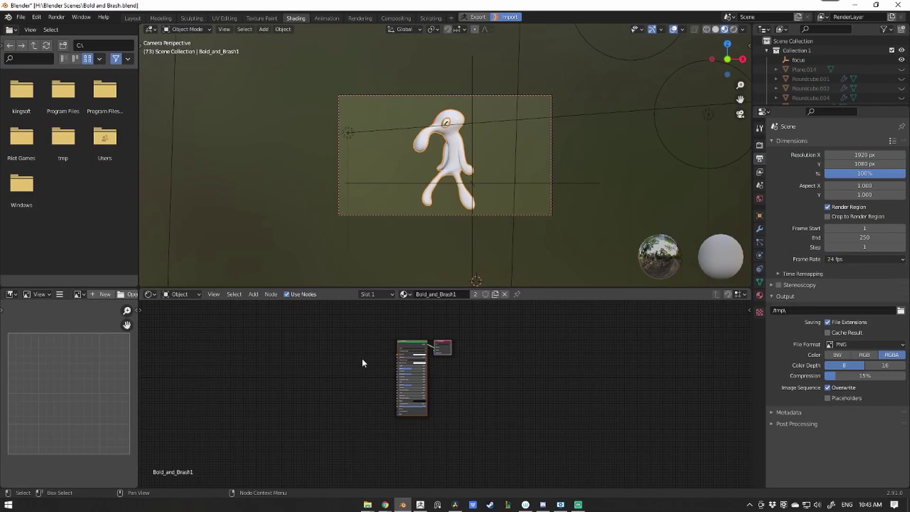
- In the Shading workspace, add a Vertex Color node and wire its Color into Principled BSDF Base Color
click(296, 18)
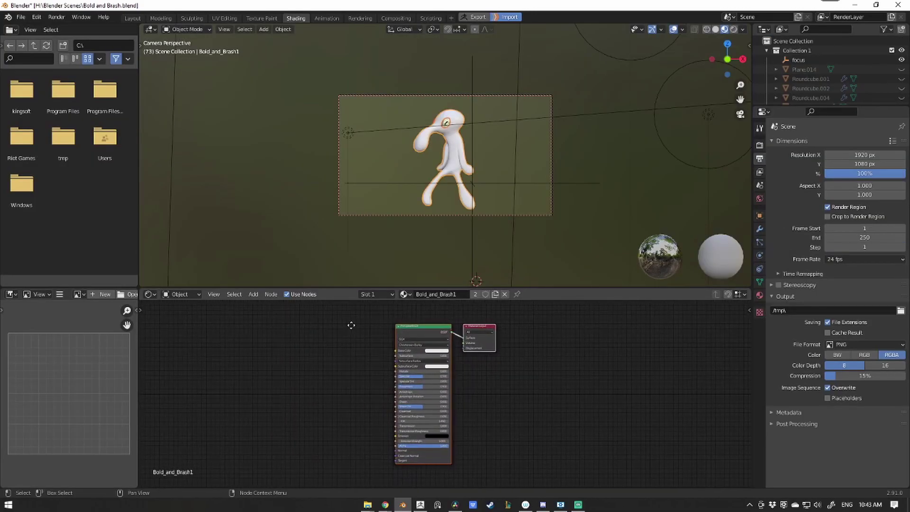
drag(376, 288, 376, 210)
scroll(371, 285, up, 4)
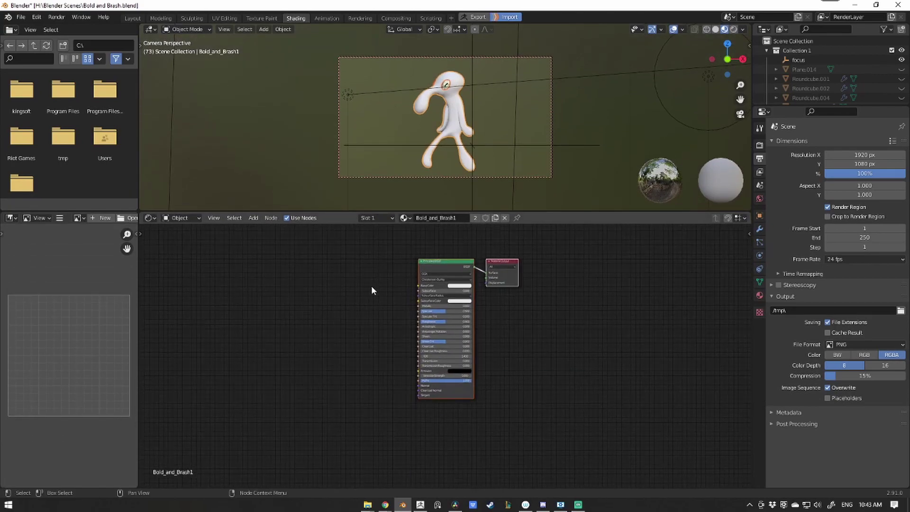
key(shift+a)
click(346, 300)
text(col)
key(Return)
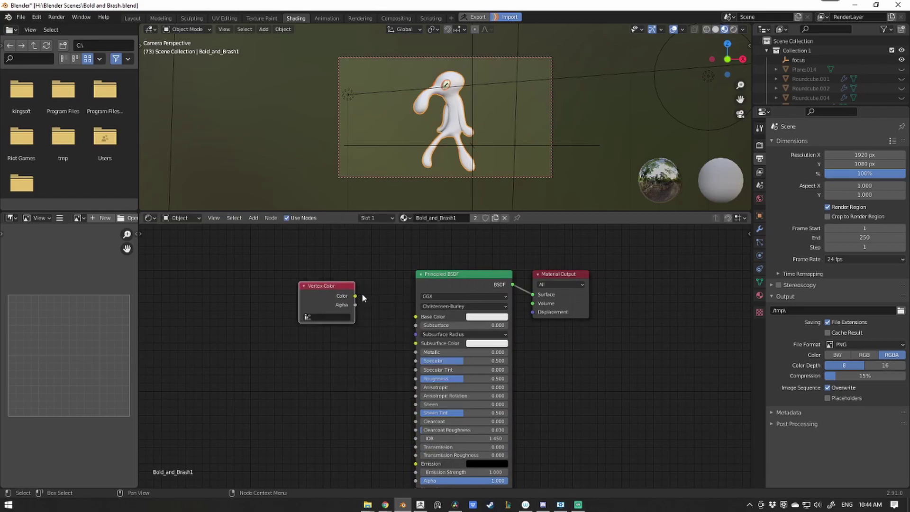
drag(355, 296, 416, 316)
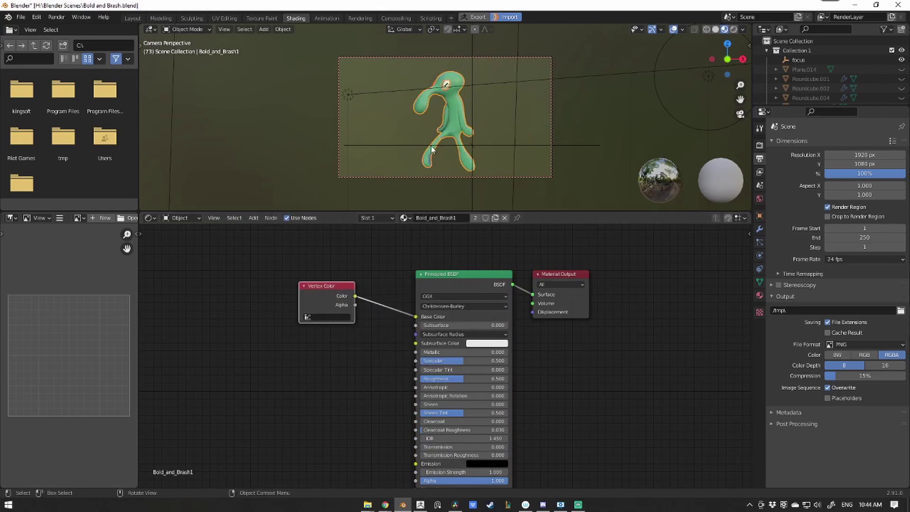
key(ctrl+z)
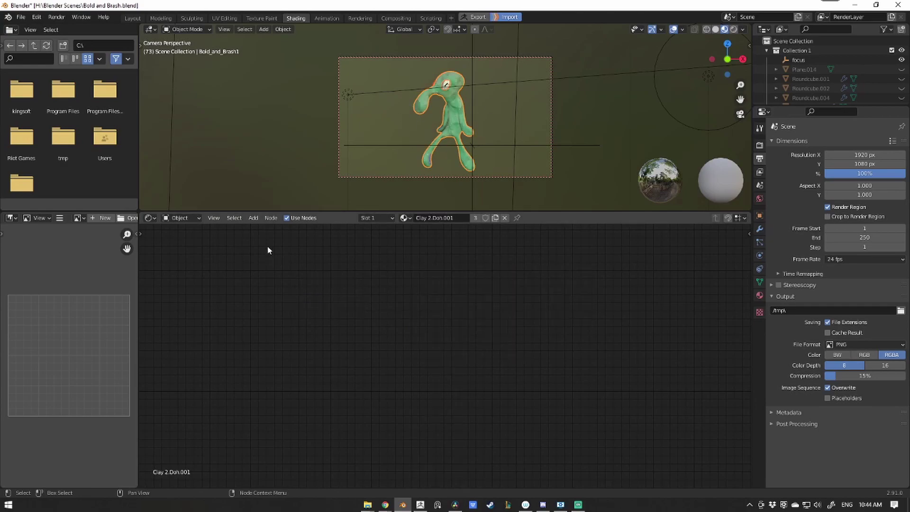
- Back in the Layout workspace, re-angle the view and render frame 73 of the green clay figure
click(139, 19)
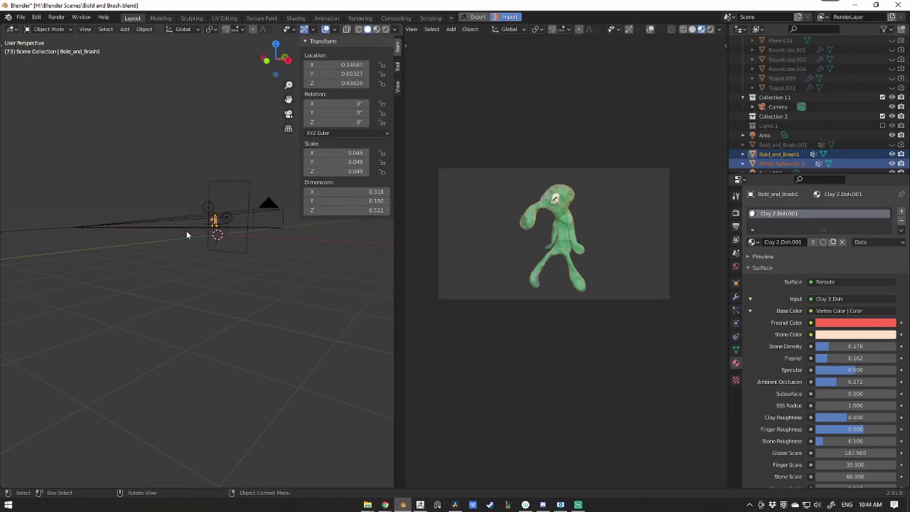
middle_drag(188, 234, 229, 268)
key(F12)
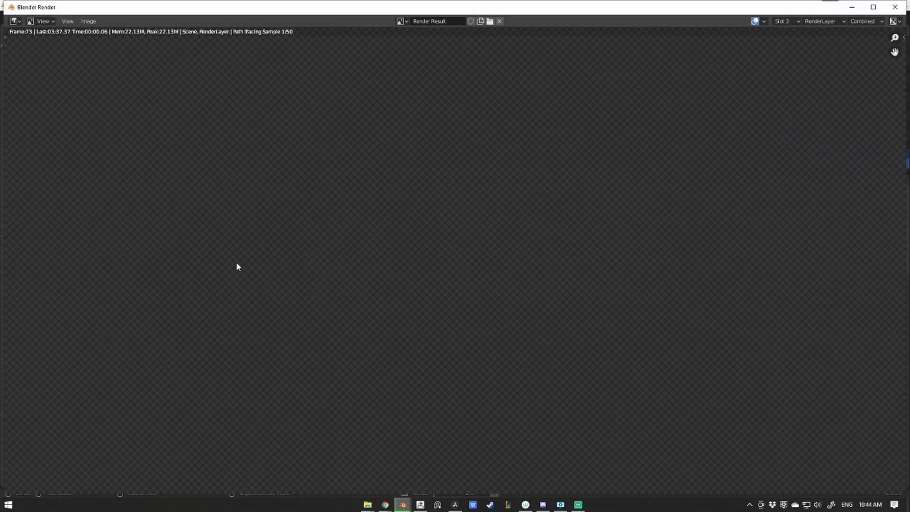